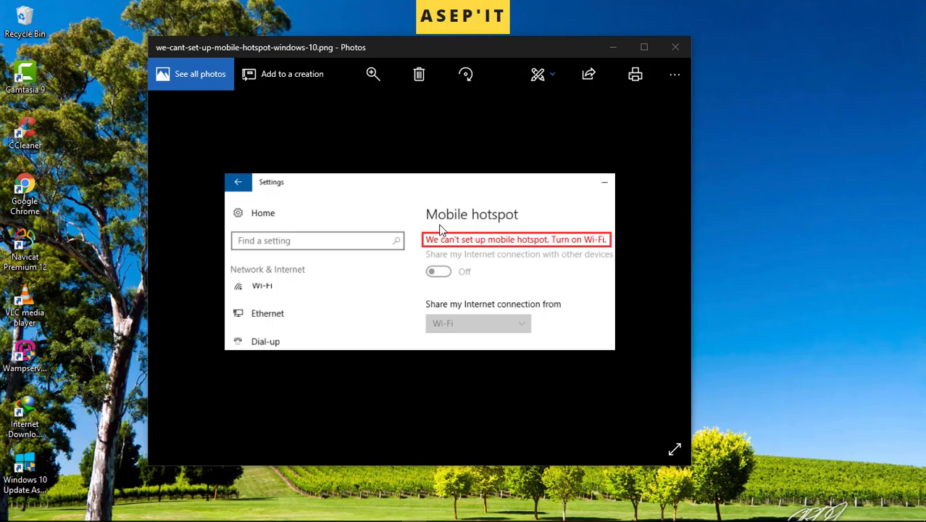
Close the error picture, open the Mobile hotspot settings and try to turn on sharing the Internet connection with other devices.
left_click(674, 48)
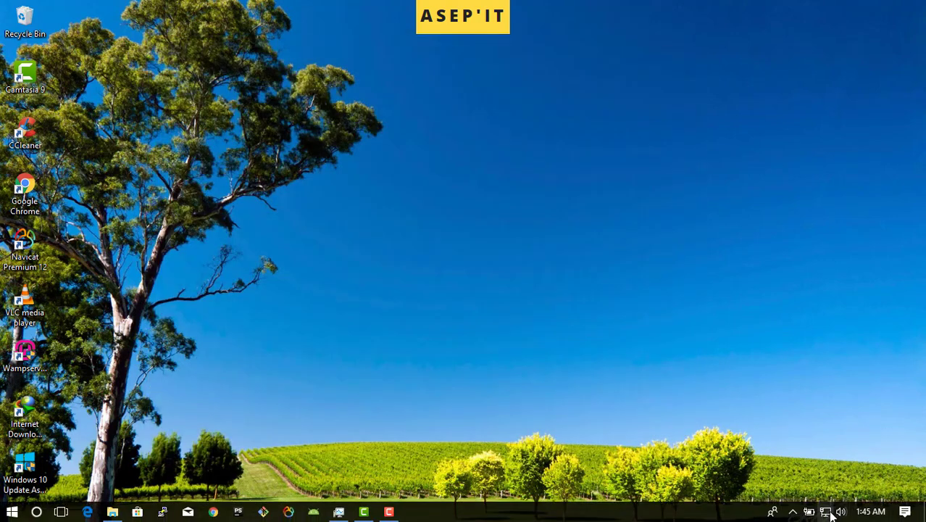
left_click(828, 511)
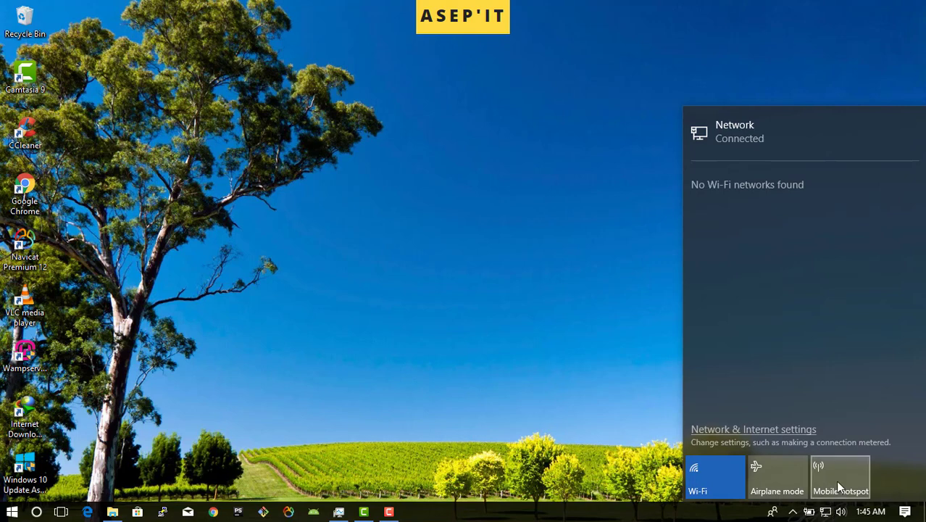
left_click(838, 484)
right_click(832, 482)
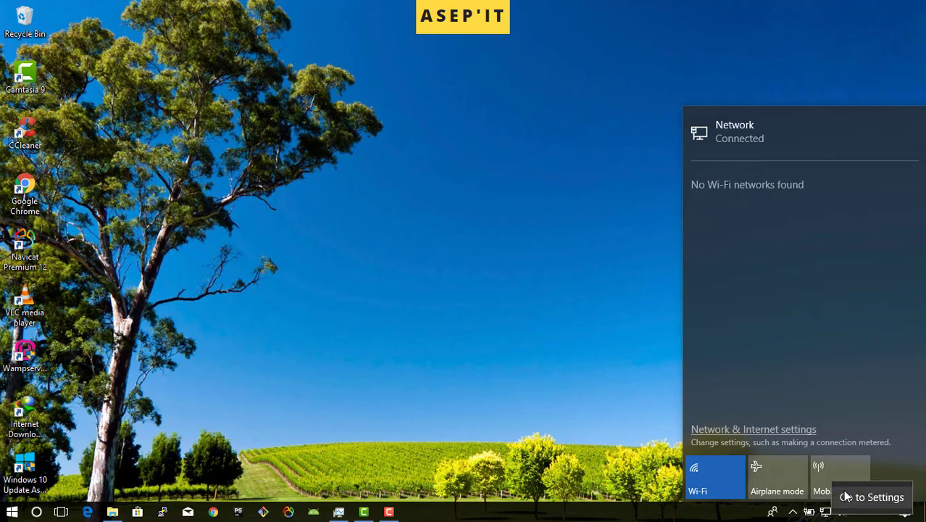
left_click(847, 496)
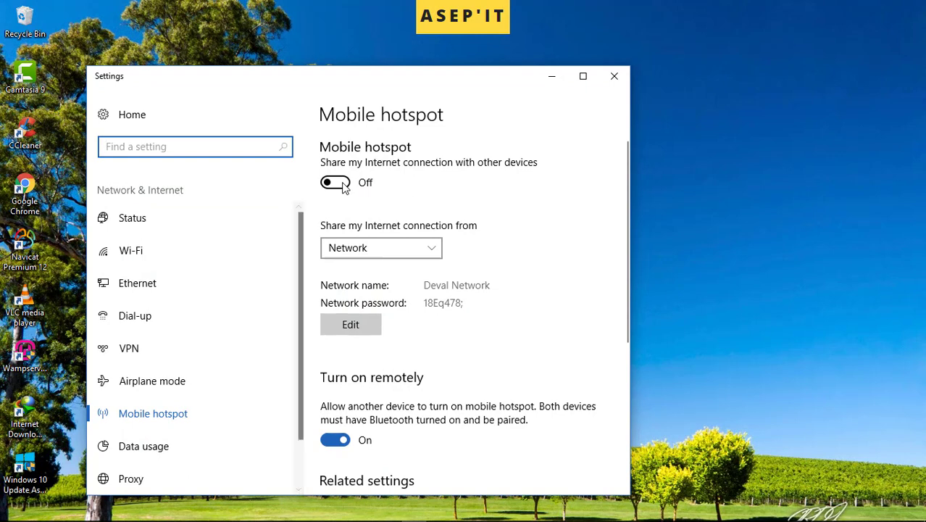
left_click(345, 185)
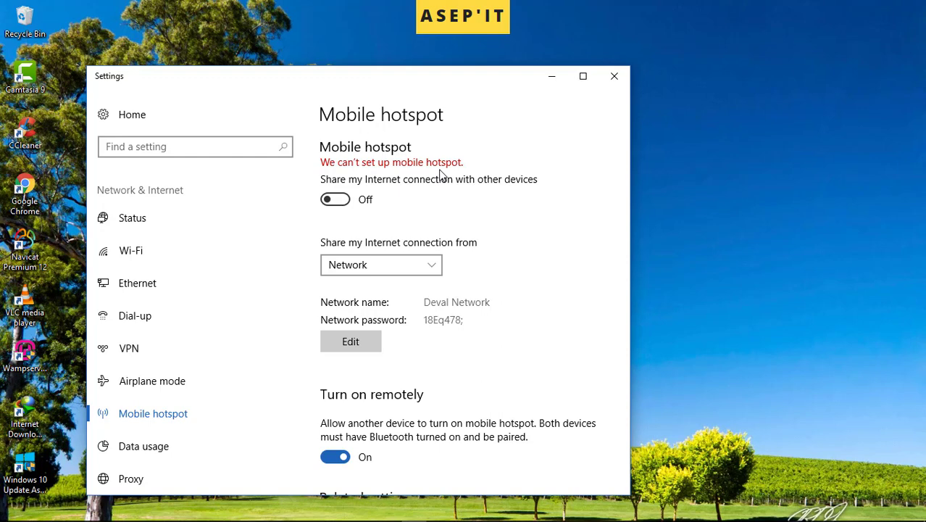
Open Notepad and write the line "1. Please Update Your Windows 10," followed by a new item numbered "2.".
key("super+r")
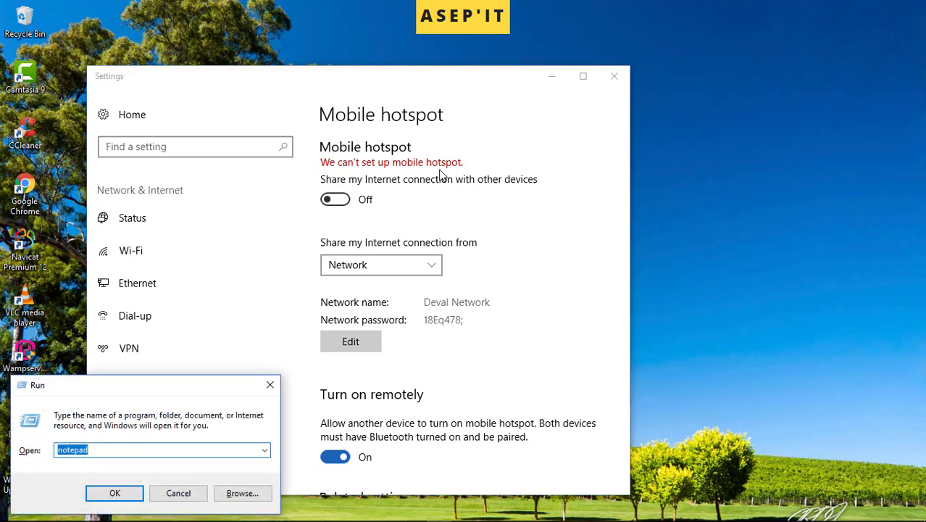
type("notepad")
key("Return")
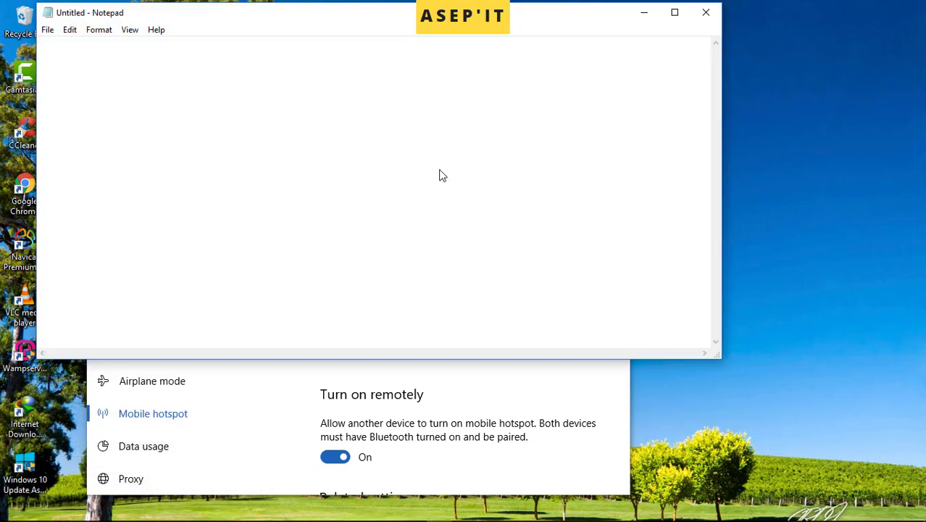
type("1. Please Update Y")
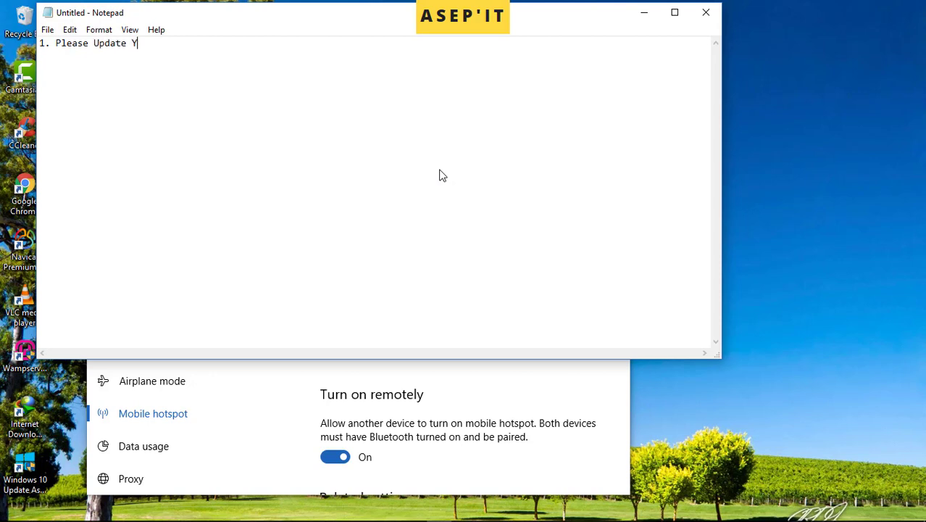
type("our Windows 10")
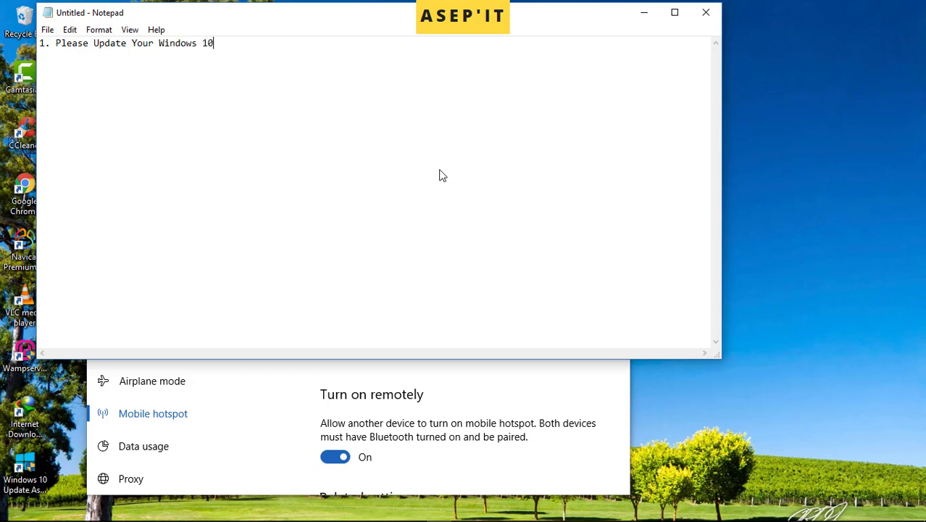
type(",")
key("Return")
type("2.")
Open the Network Connections window through the adapter options in the Ethernet settings.
right_click(827, 510)
left_click(868, 497)
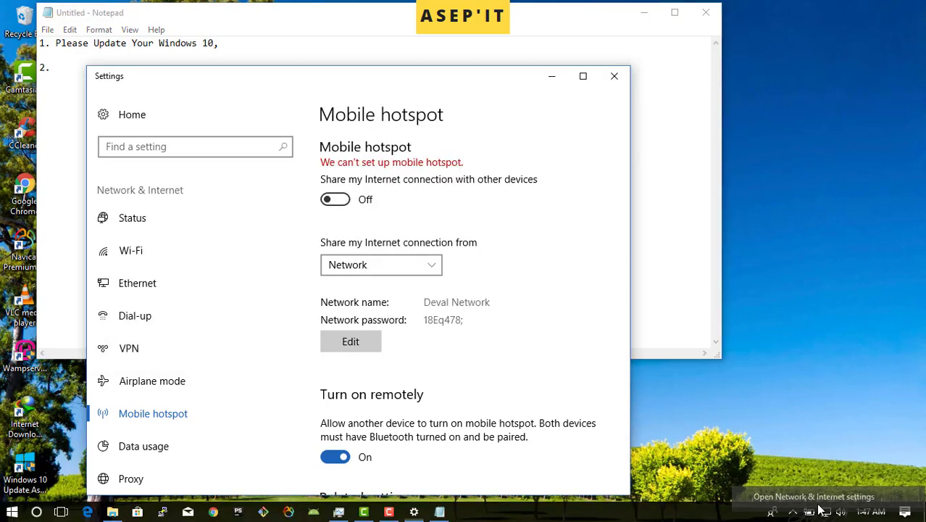
left_click(182, 283)
left_click(374, 263)
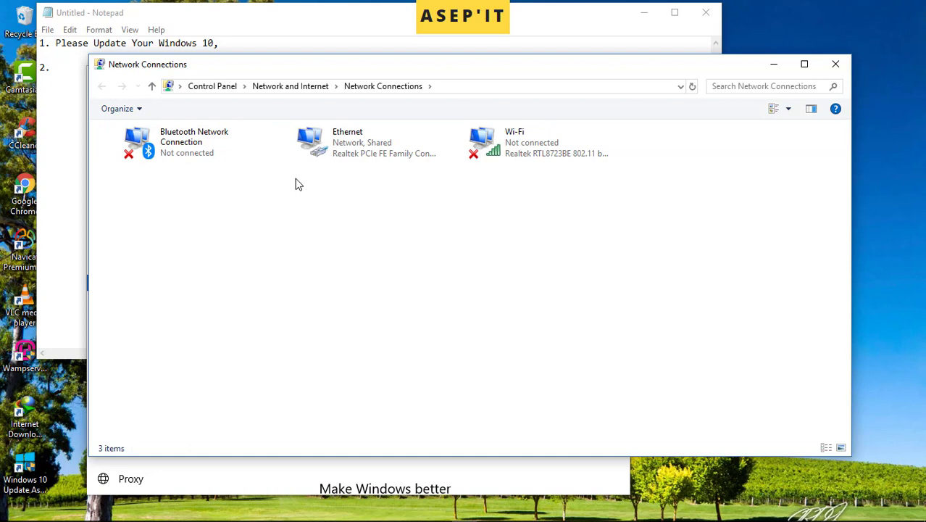
Complete item 2 of the Notepad list with "Go To Device Manager".
left_click(70, 61)
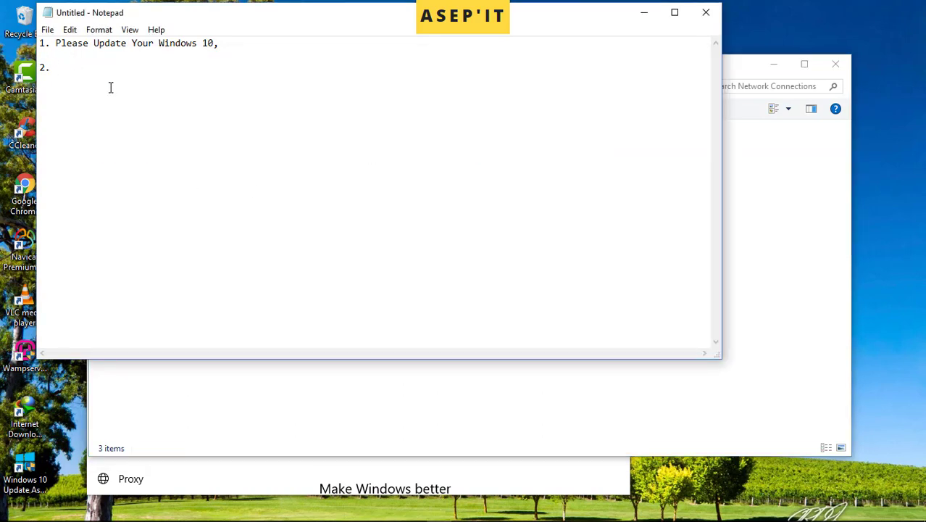
type("Go To Device Manager")
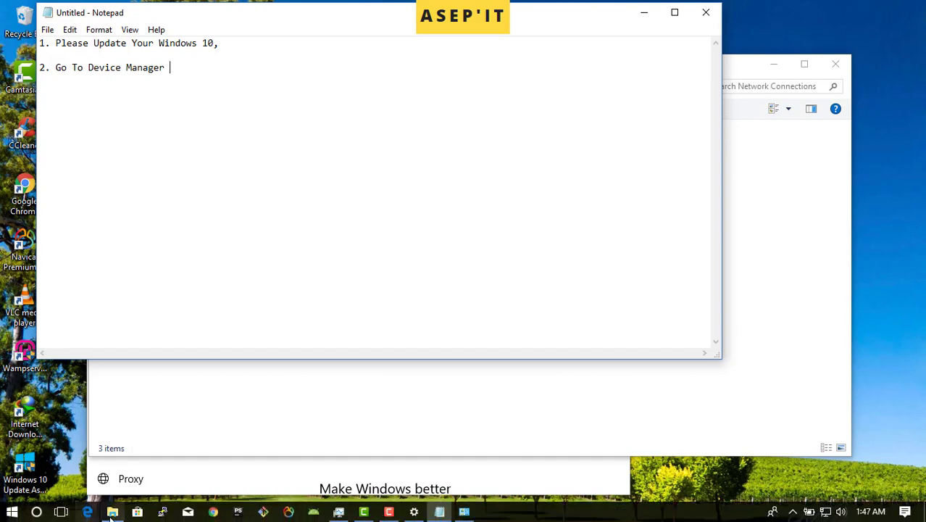
Open Device Manager by way of the system properties of This PC.
left_click(113, 512)
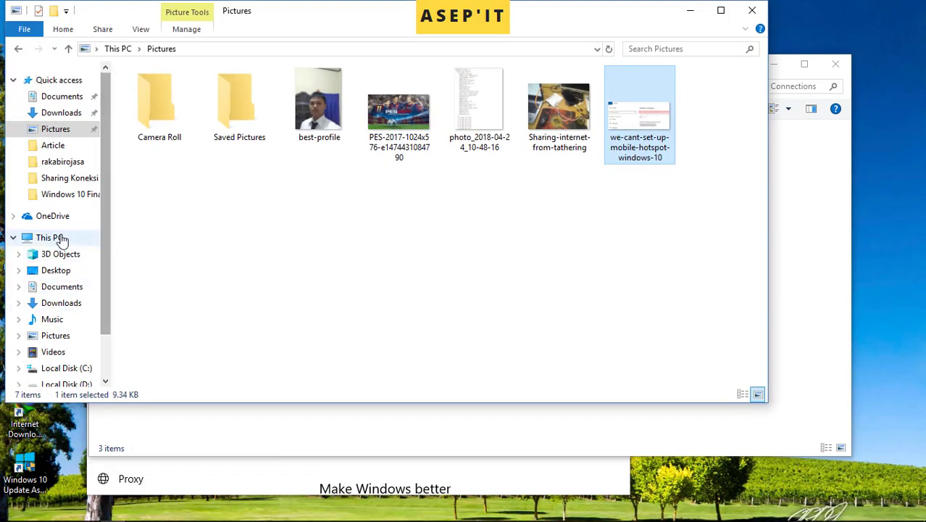
left_click(61, 239)
right_click(61, 239)
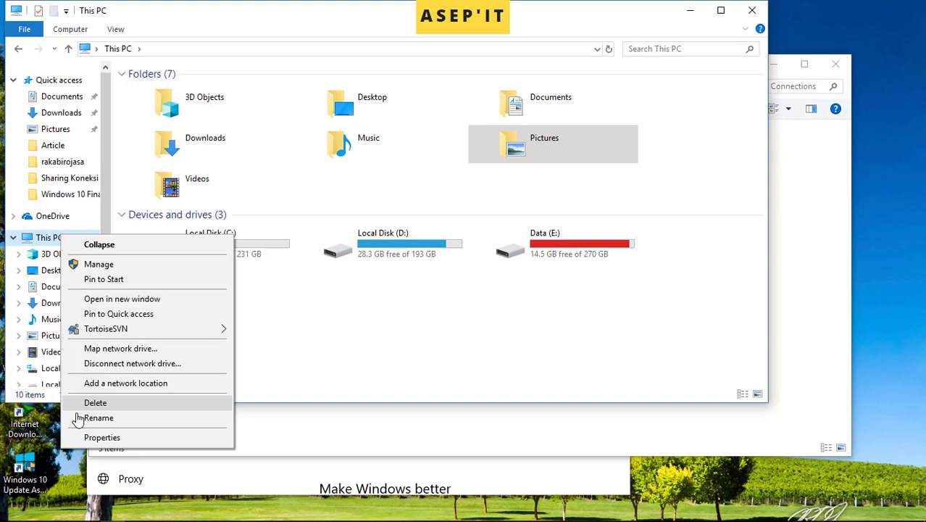
left_click(86, 437)
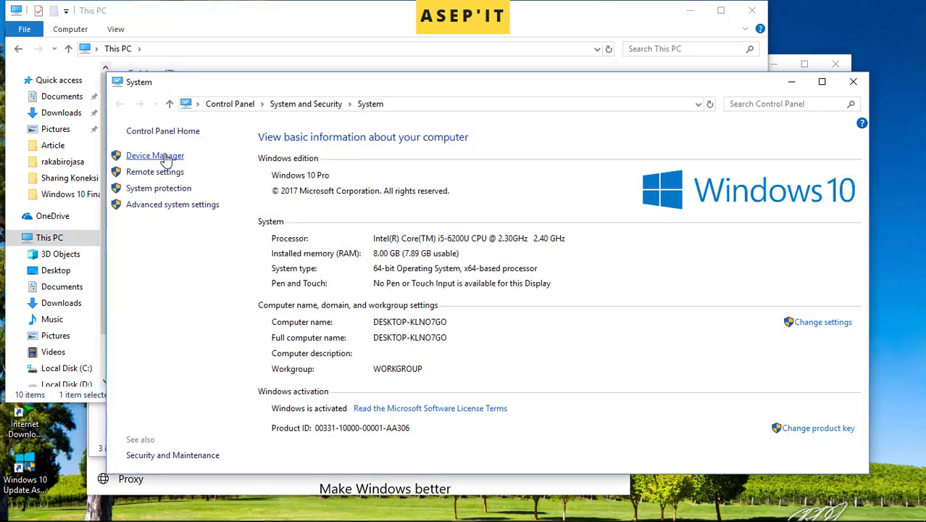
left_click(162, 156)
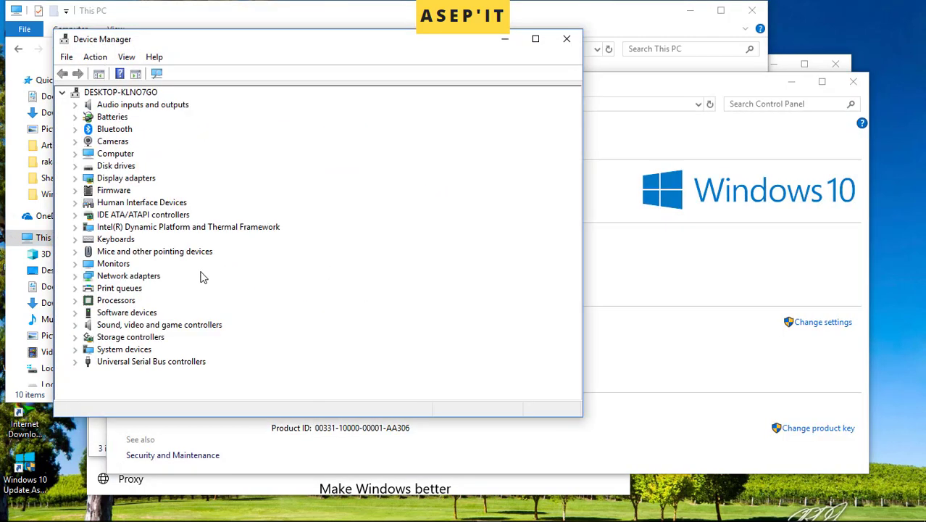
Expand the Network adapters category in Device Manager and scan the computer for hardware changes.
double_click(120, 275)
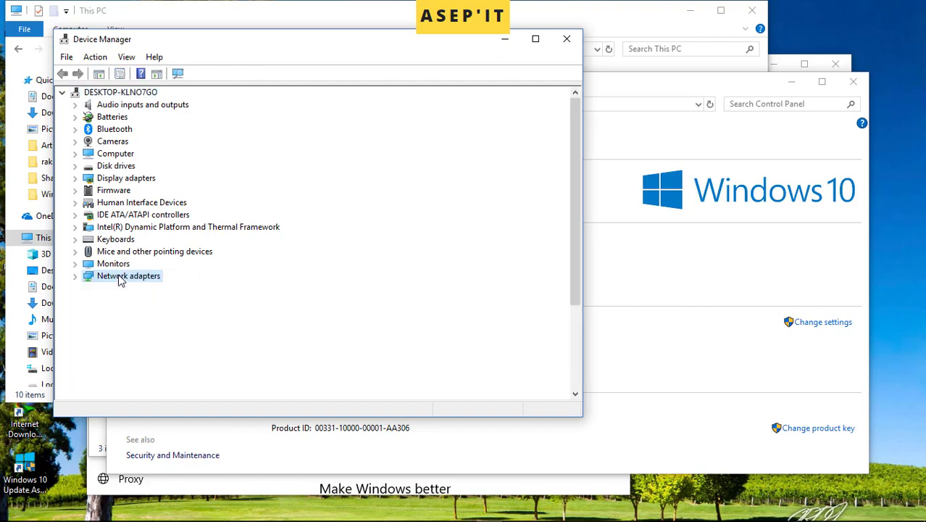
scroll(240, 335, "down", 2)
scroll(243, 336, "down", 1)
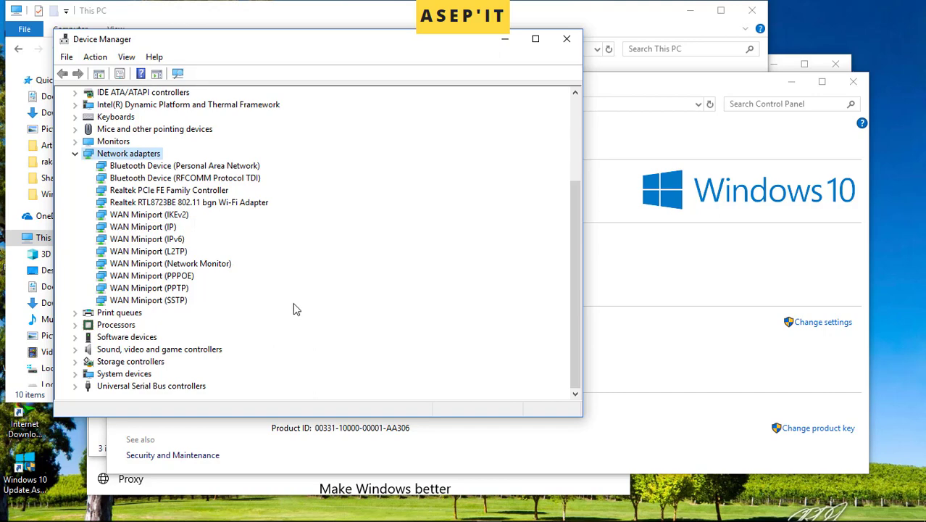
left_click(178, 73)
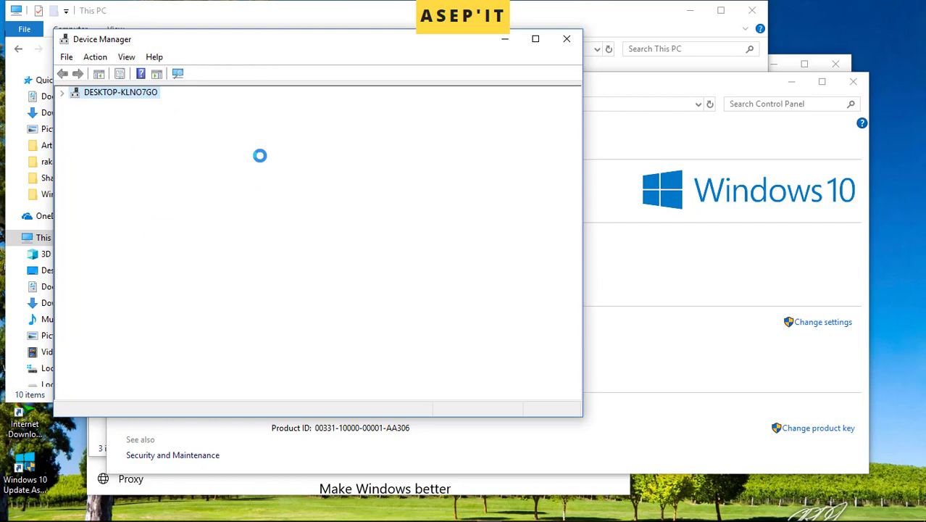
scroll(262, 188, "down", 2)
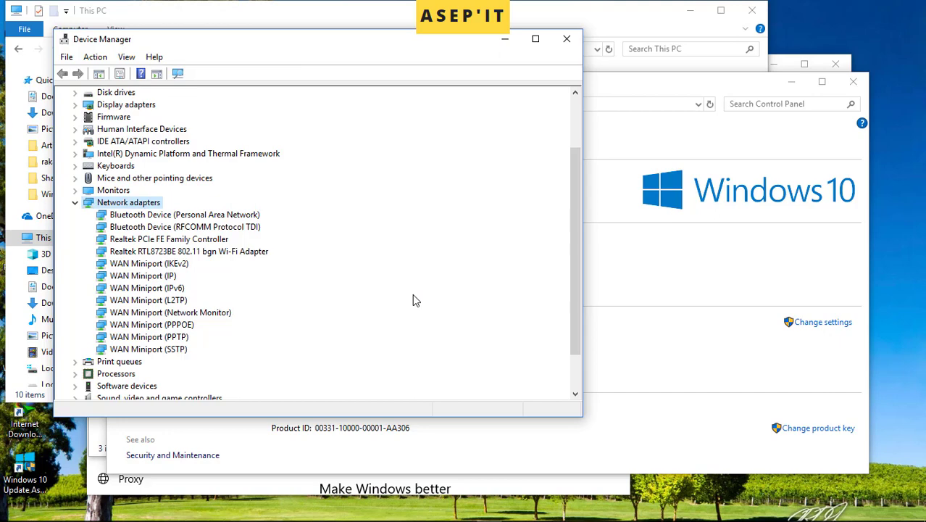
right_click(241, 251)
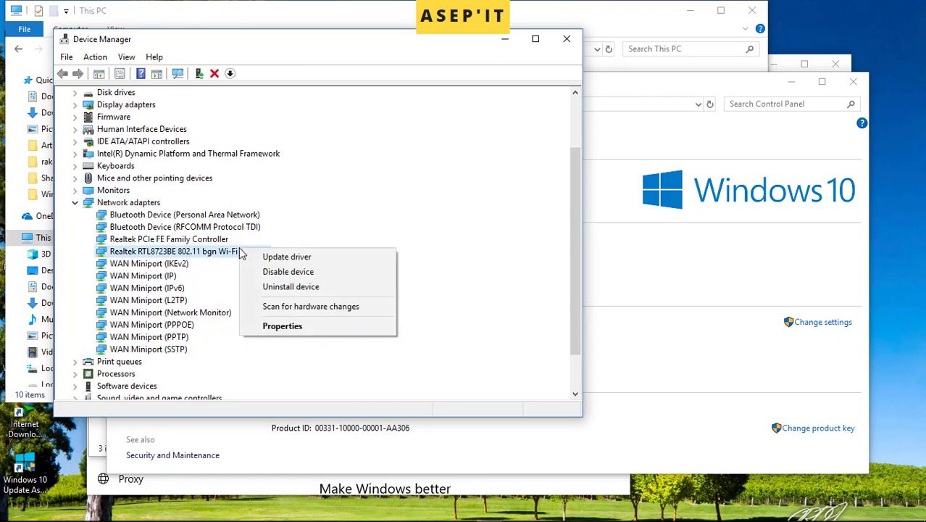
left_click(174, 314)
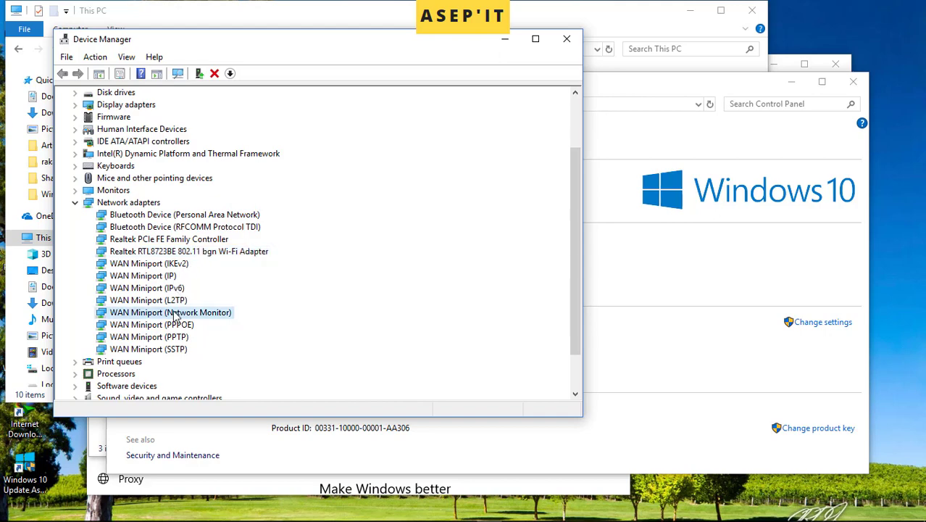
scroll(172, 291, "down", 1)
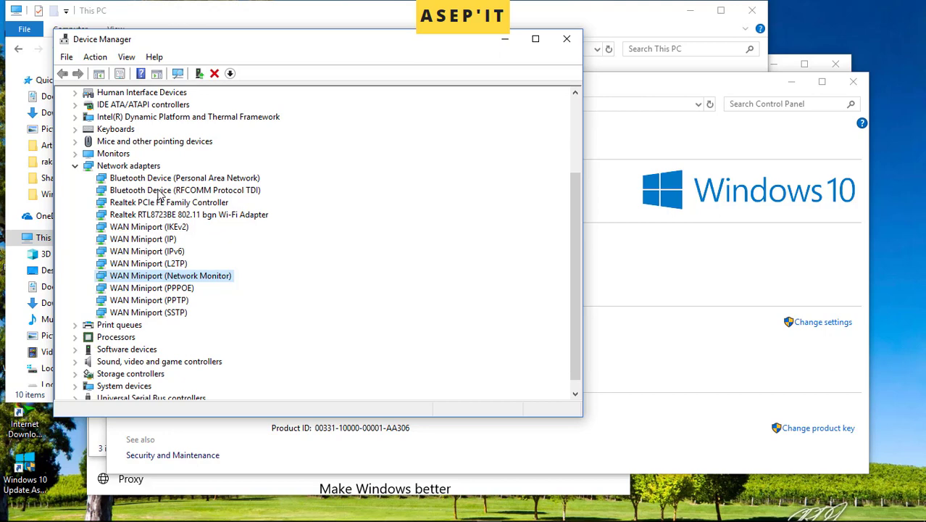
left_click(164, 215)
right_click(164, 216)
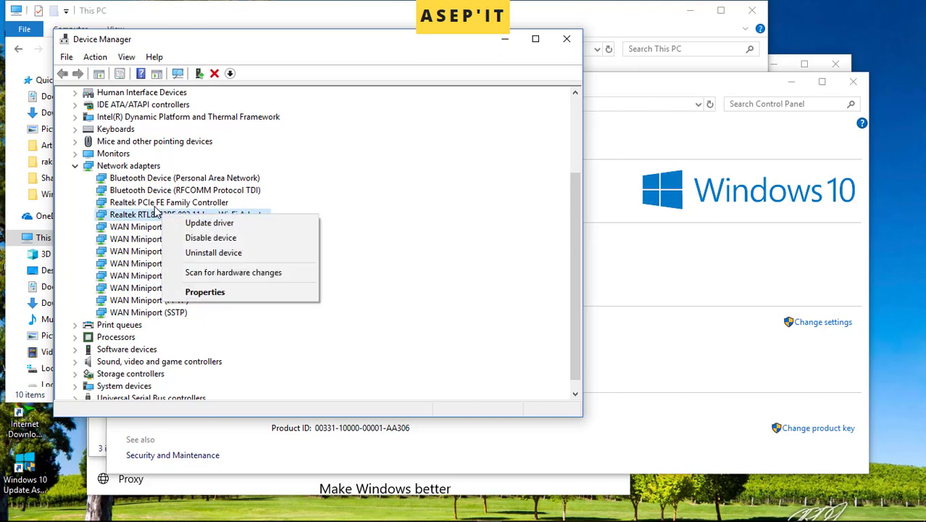
key("Escape")
right_click(155, 211)
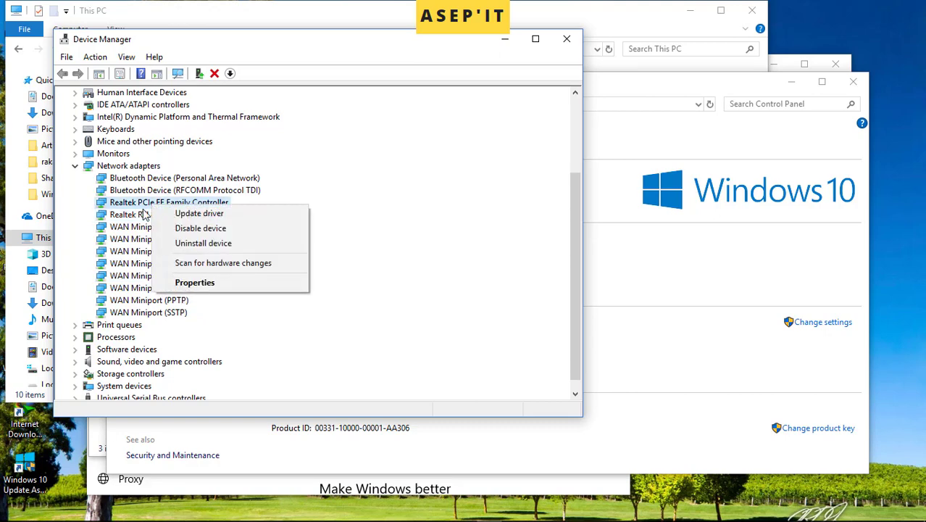
key("Escape")
Update the driver of the Realtek RTL8723BE 802.11 bgn Wi-Fi Adapter, searching automatically for updated driver software.
right_click(142, 217)
left_click(152, 222)
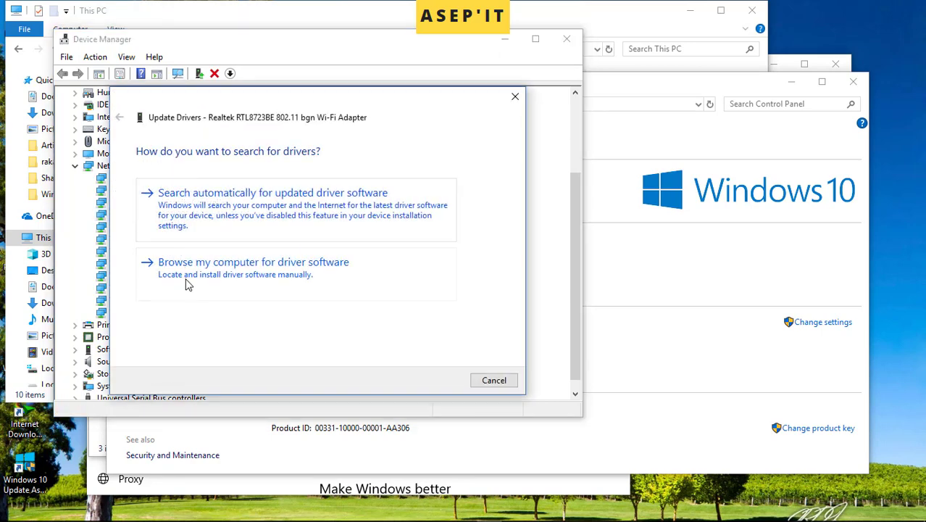
left_click(205, 218)
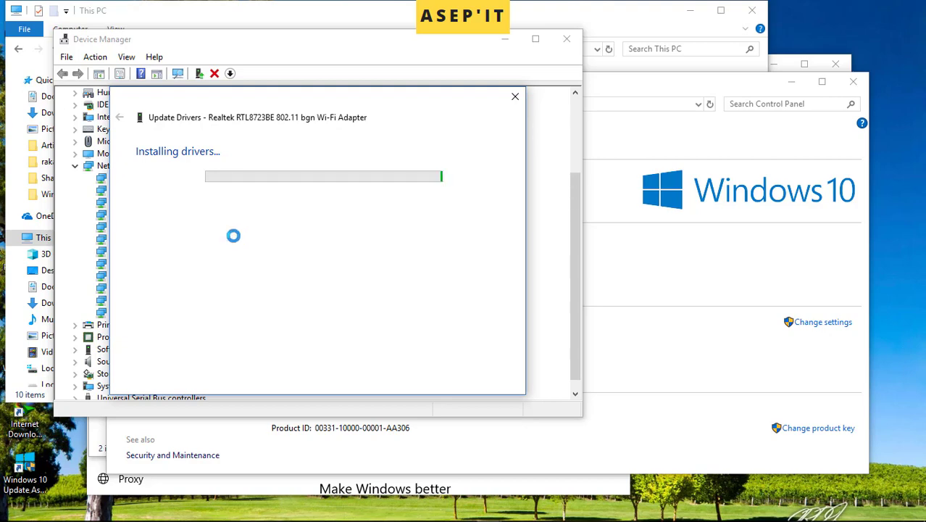
Switch to the Network Connections window and move it aside so the driver update dialog is partly uncovered.
mouse_move(489, 516)
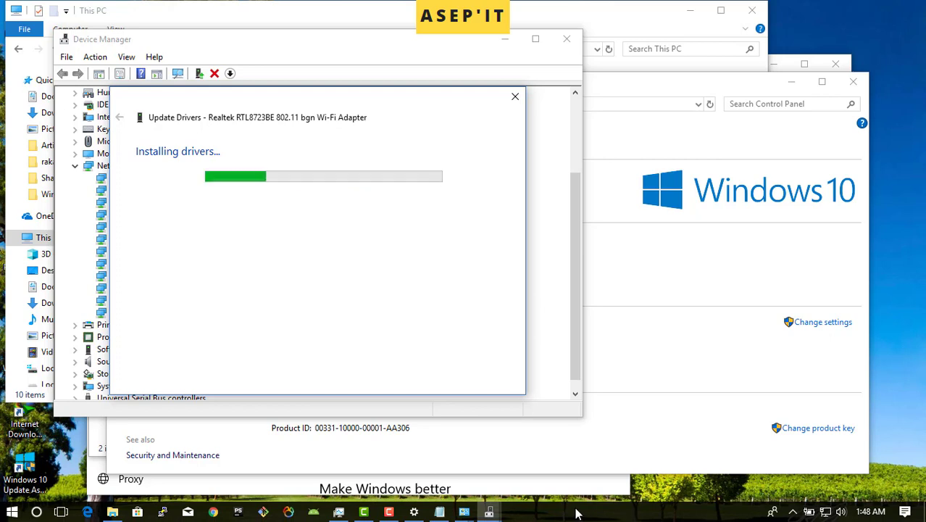
left_click(464, 512)
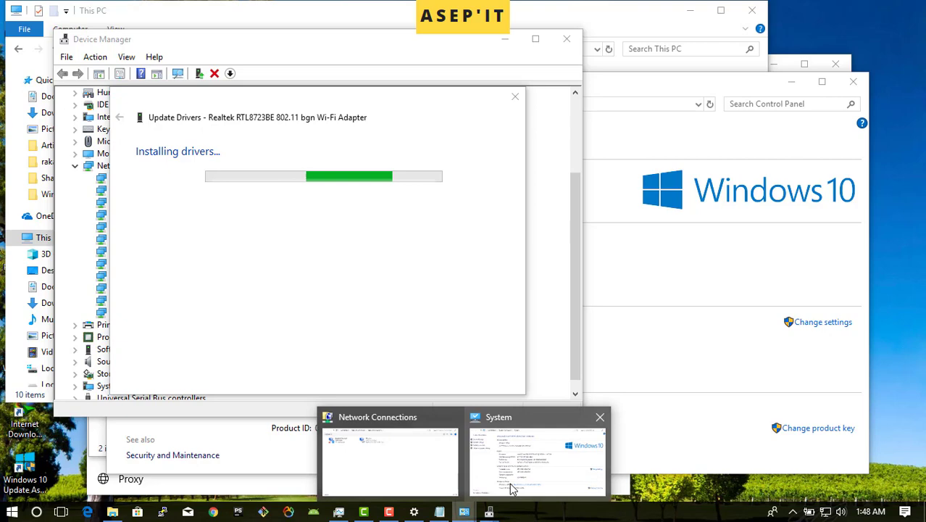
left_click(417, 469)
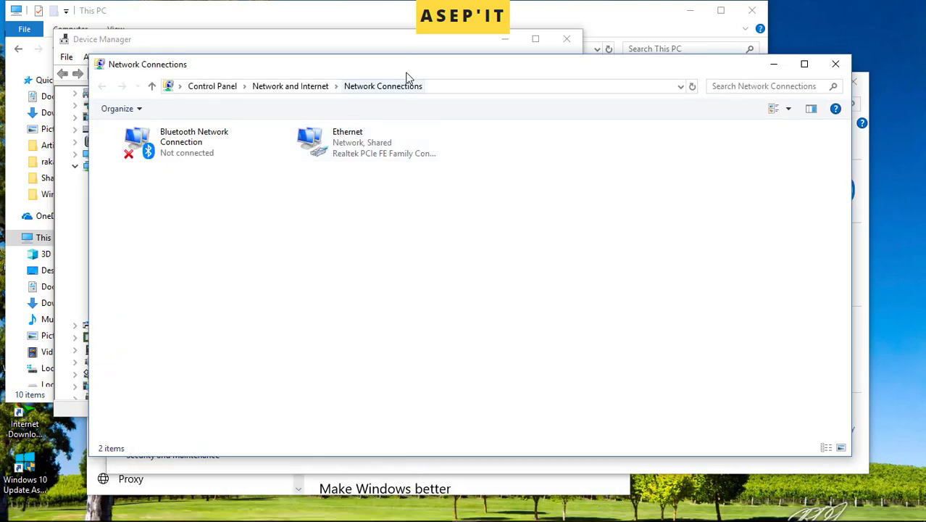
left_click_drag(405, 69, 603, 47)
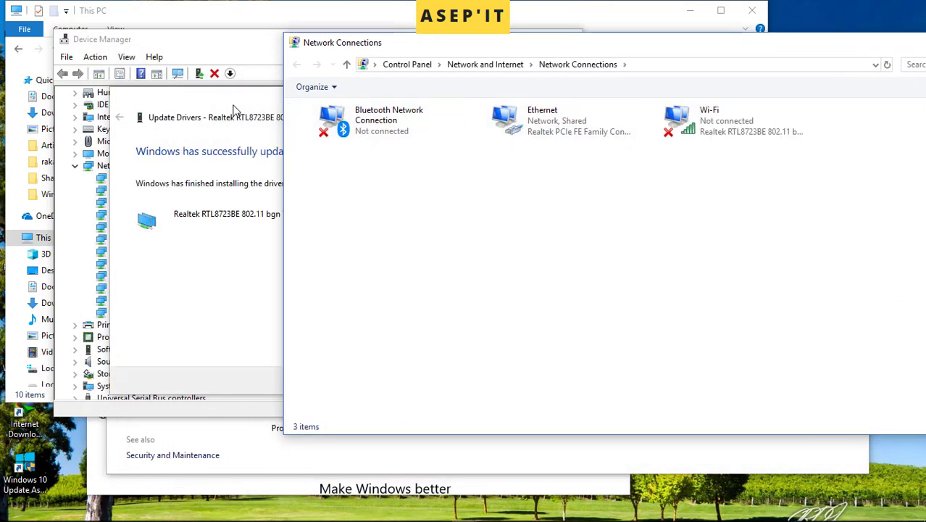
Close the finished driver update dialog and bring the Network Connections window back to the front.
left_click(224, 127)
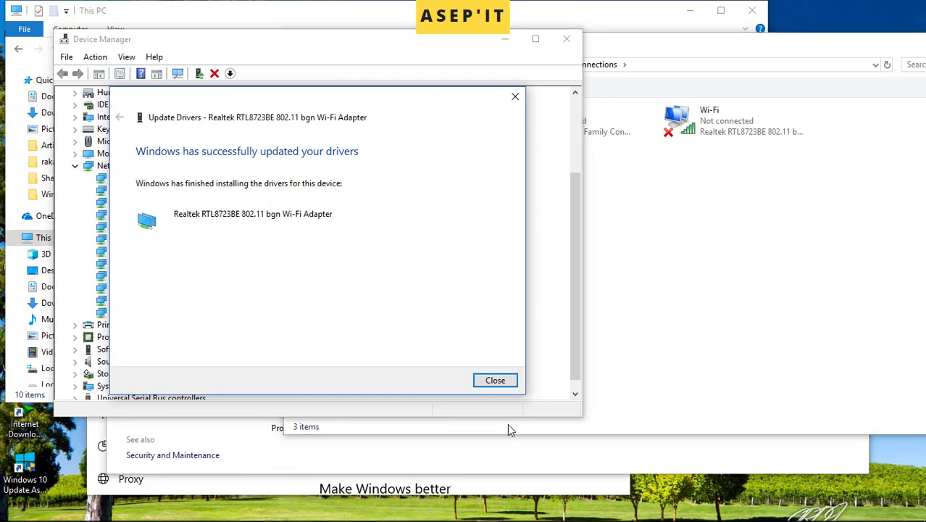
left_click(495, 381)
scroll(321, 284, "down", 2)
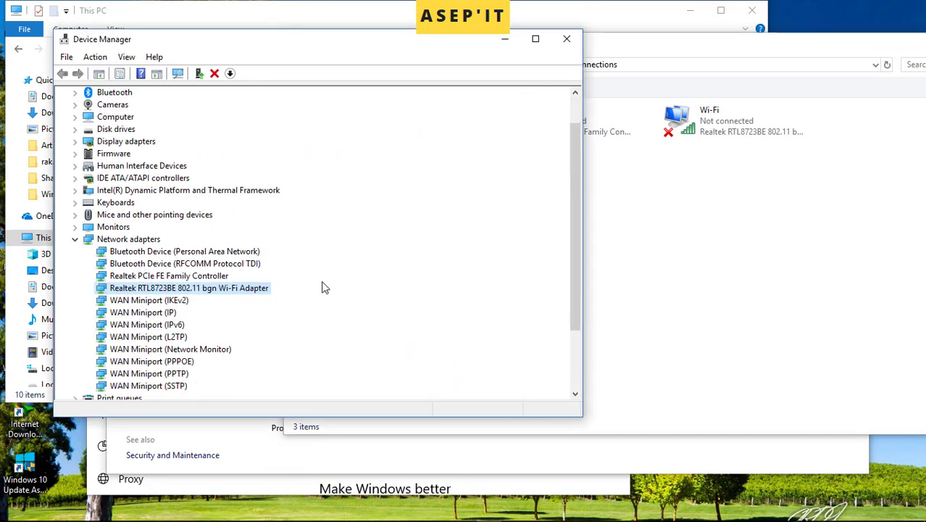
left_click(733, 310)
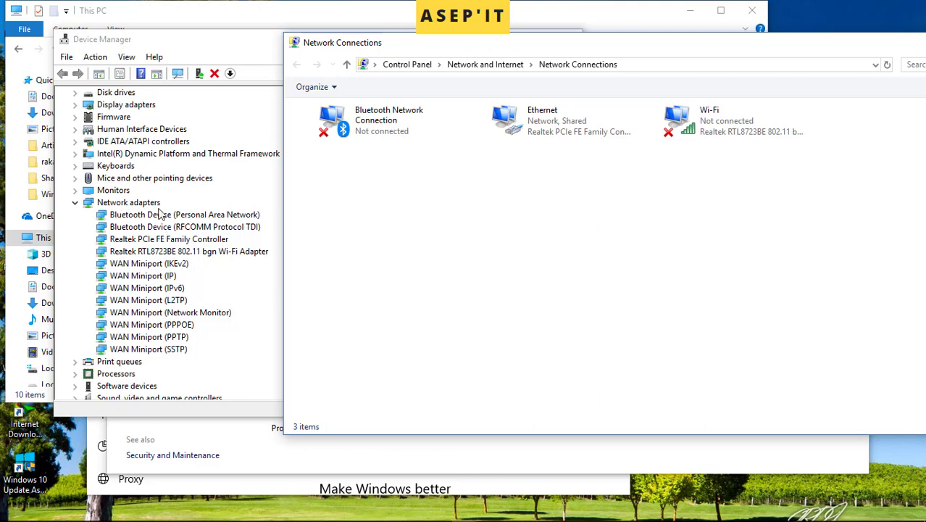
Scan the Network adapters category in Device Manager for hardware changes and look through the refreshed device list.
left_click(225, 113)
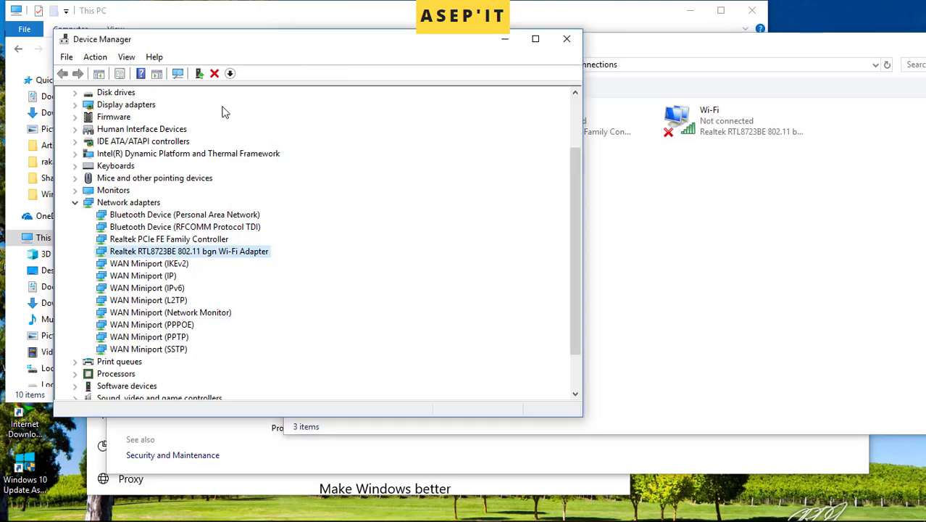
left_click(157, 203)
right_click(157, 201)
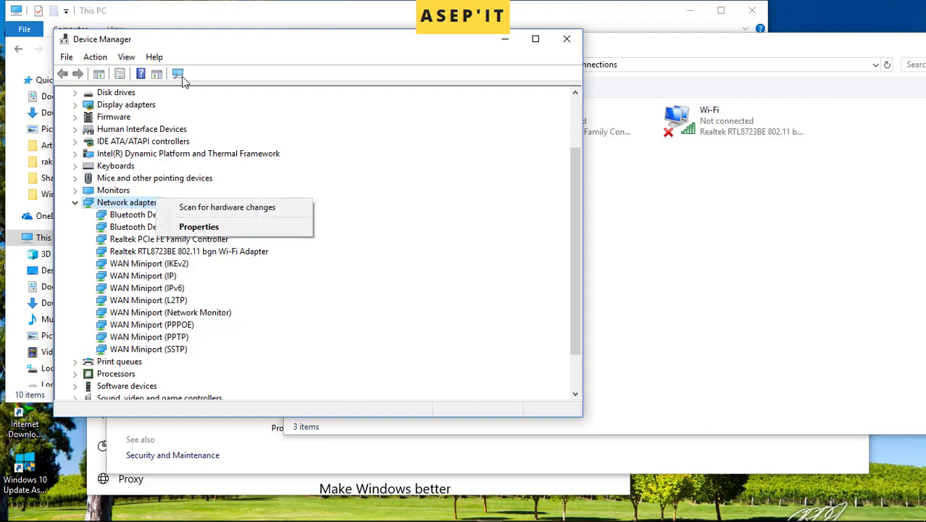
left_click(179, 73)
scroll(310, 284, "down", 3)
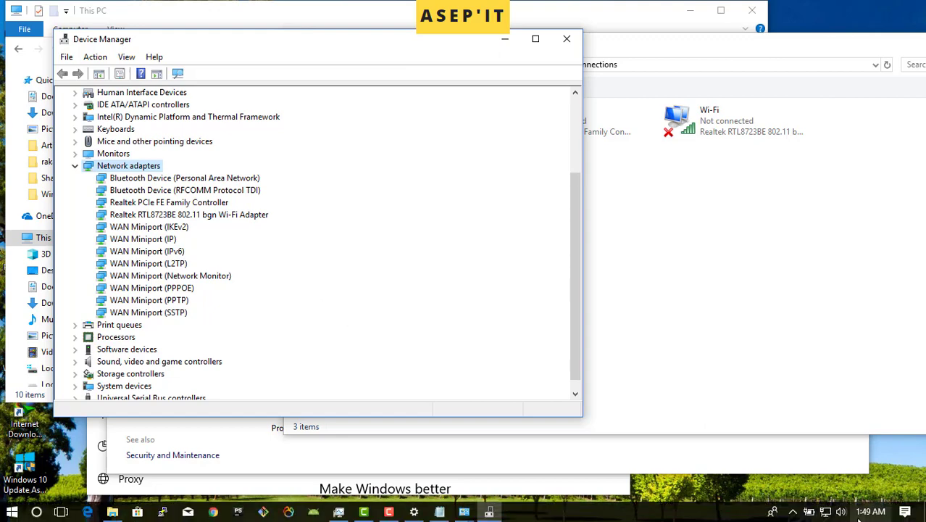
Bring the Network Connections window to the front and try to turn on the mobile hotspot.
left_click(711, 333)
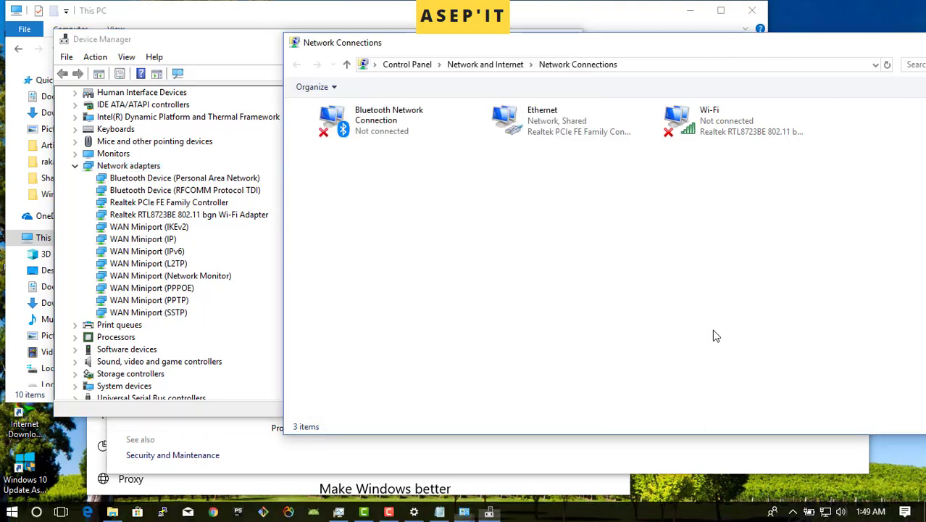
left_click(827, 512)
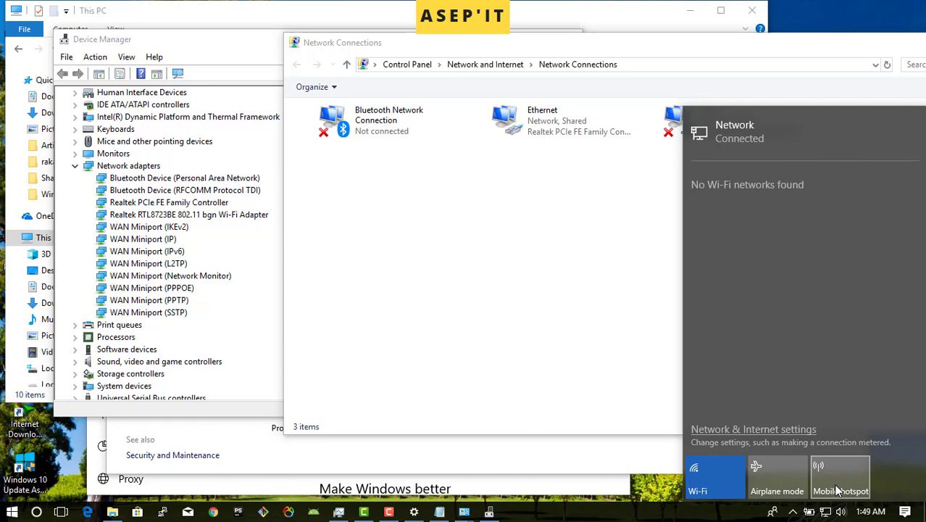
left_click(838, 491)
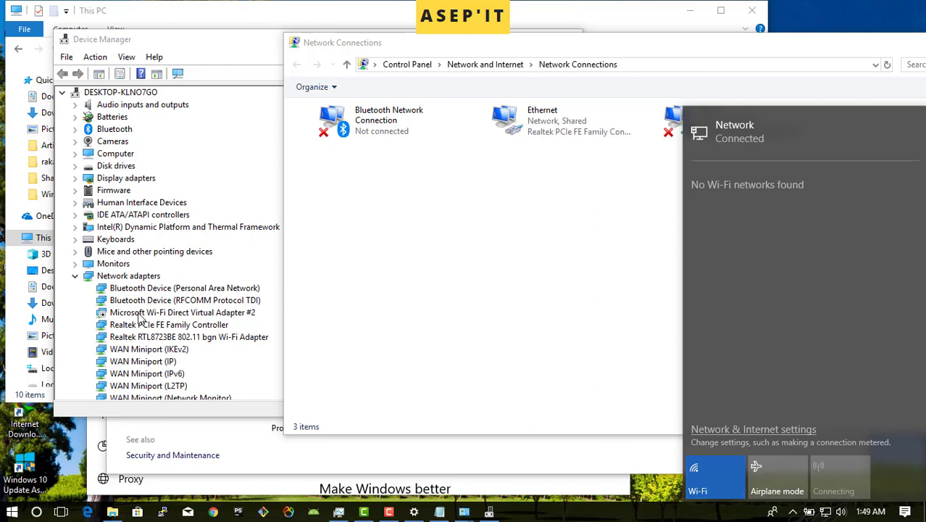
Enable the Microsoft Wi-Fi Direct Virtual Adapter #2 in Device Manager.
left_click(138, 313)
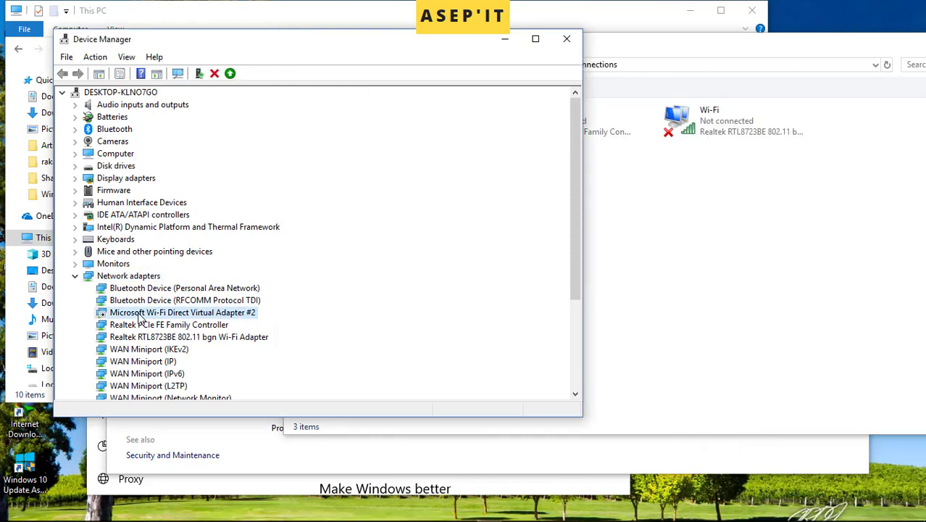
right_click(140, 317)
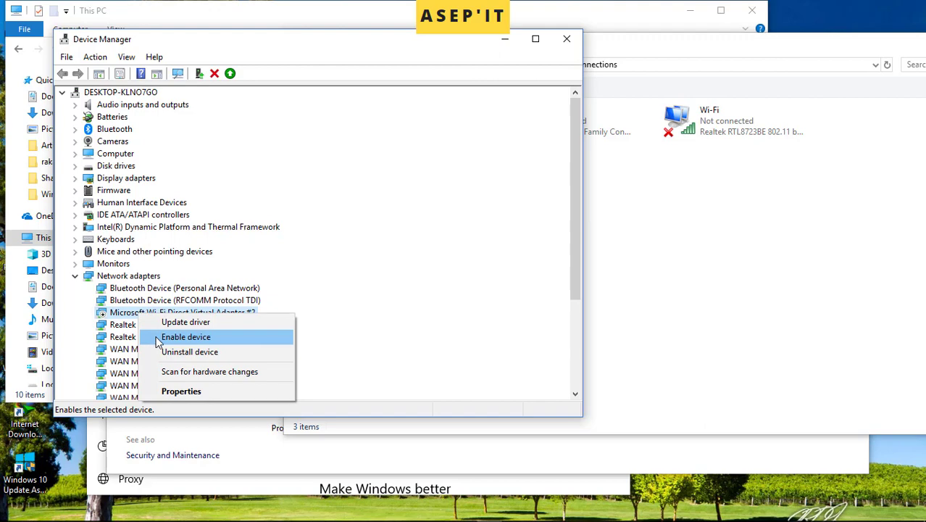
left_click(158, 339)
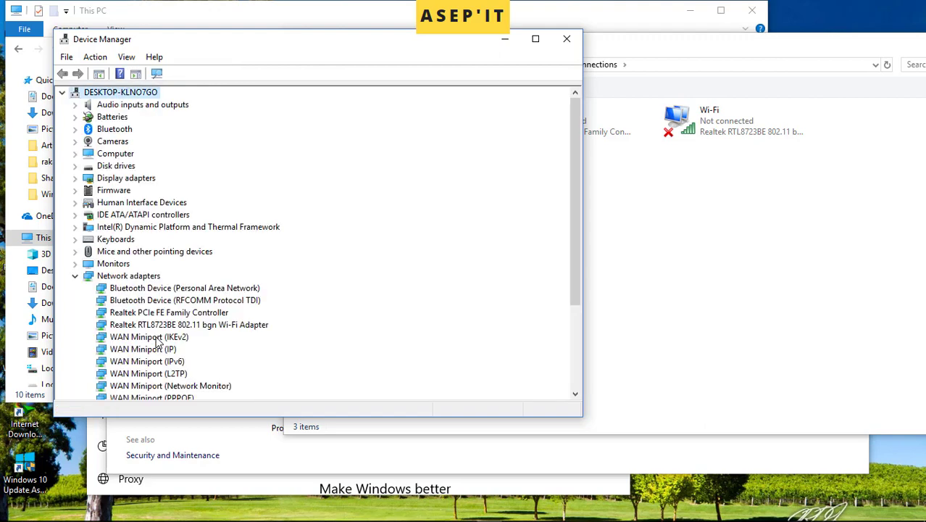
Turn on the mobile hotspot again and move the Network Connections window fully into view to check its connections.
left_click(687, 268)
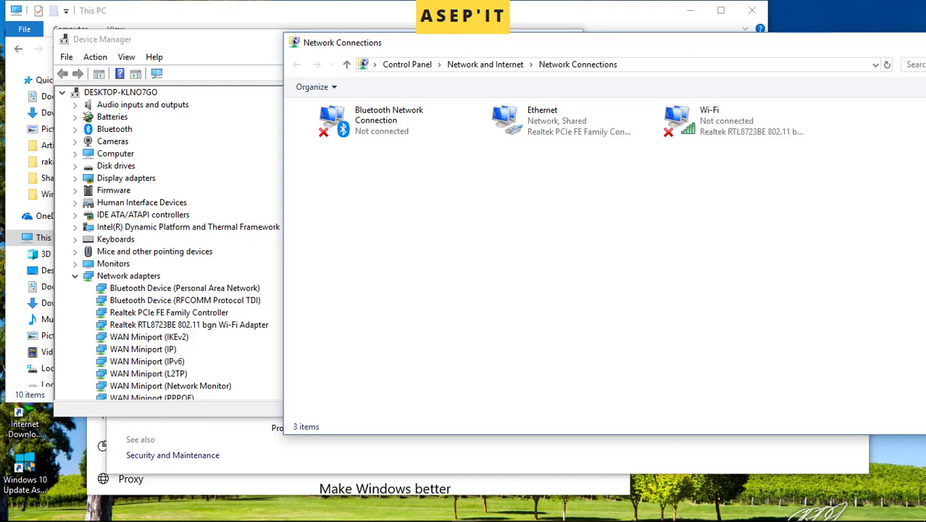
left_click(828, 512)
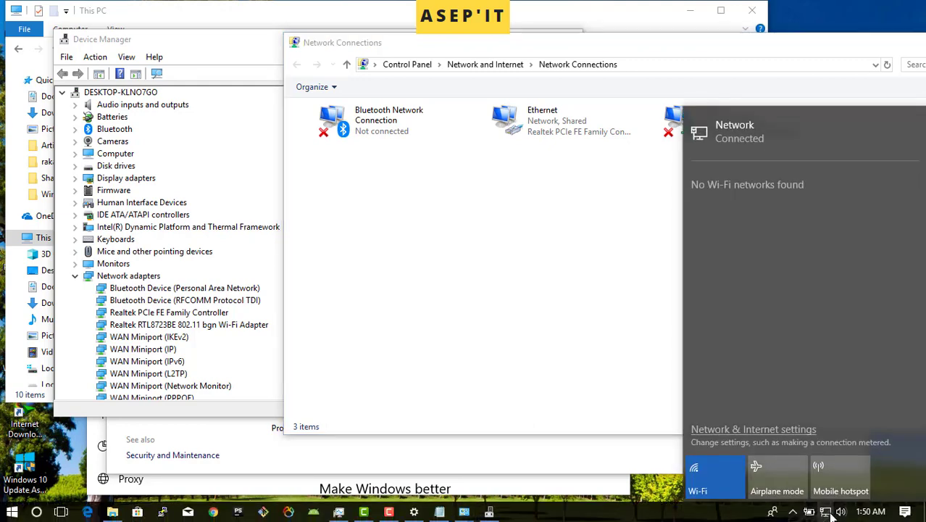
left_click(835, 477)
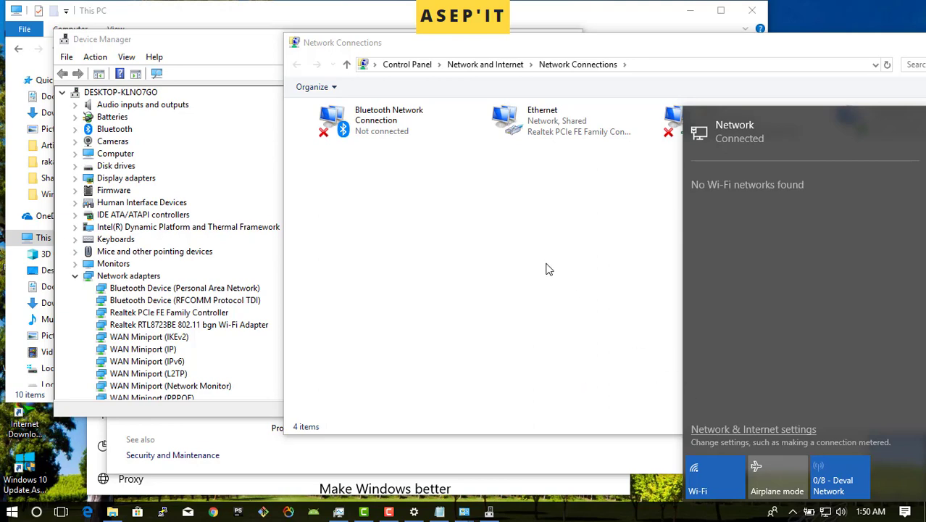
left_click(533, 294)
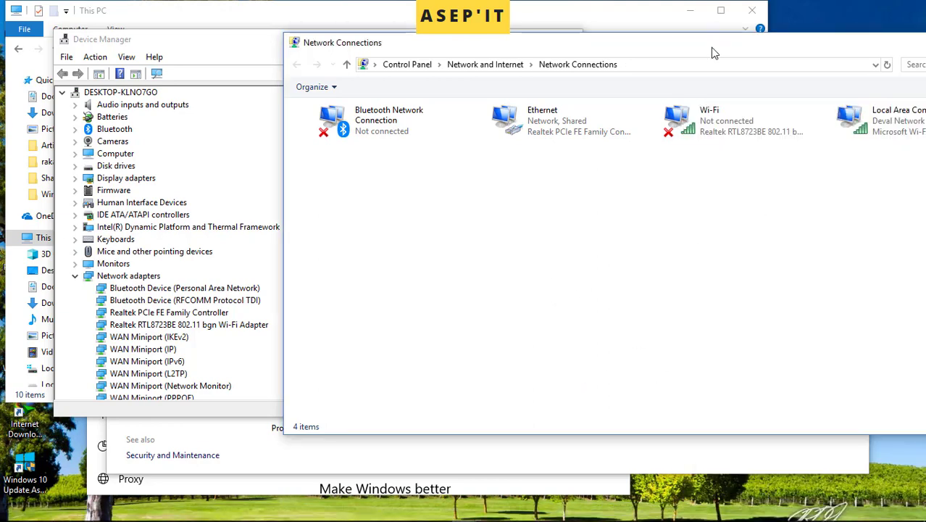
left_click_drag(710, 47, 431, 1)
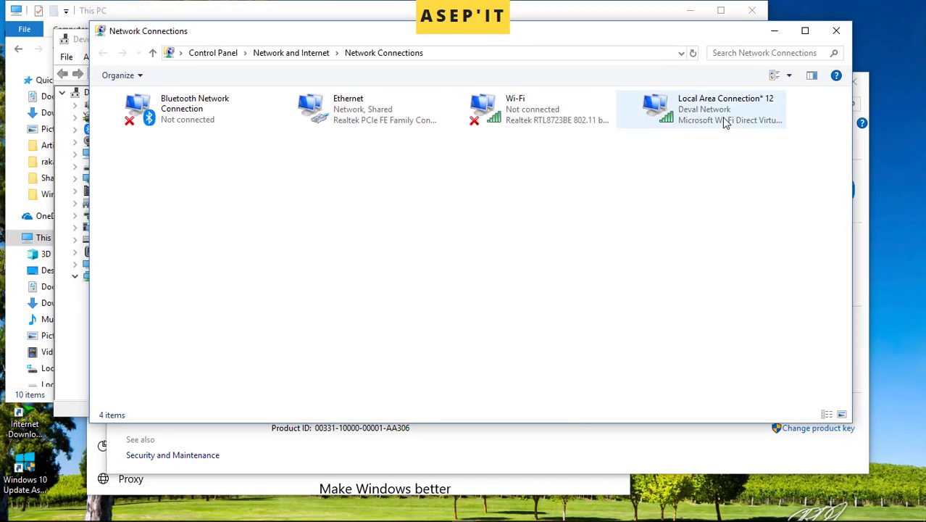